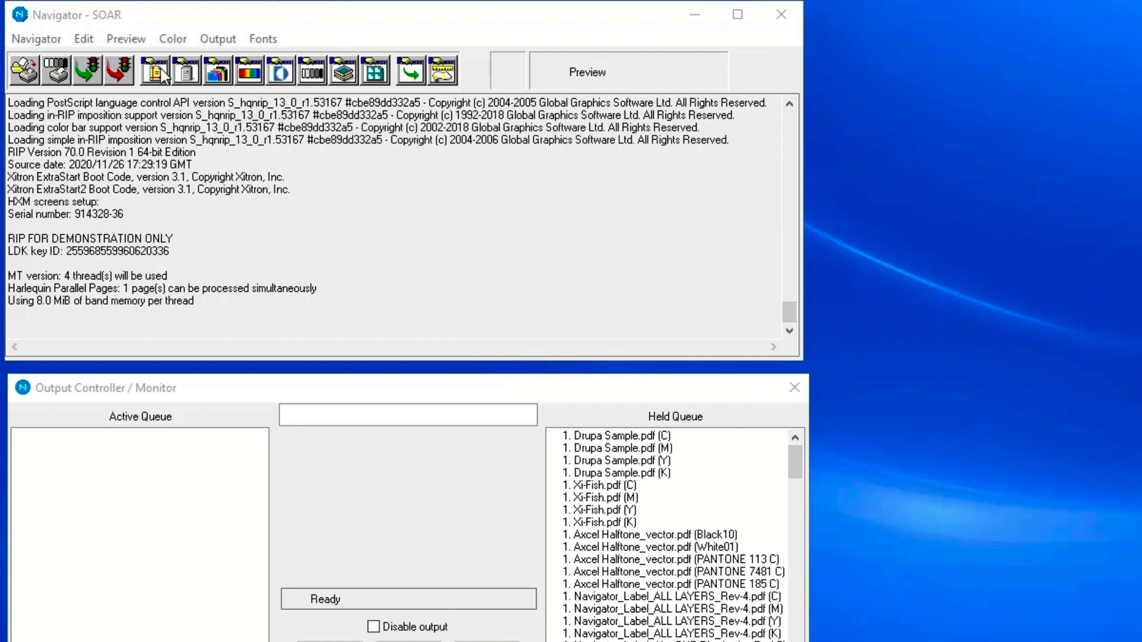
Open the Page Setup Manager from the Navigator menu and select the Flexo TIFF setup.
left_click(37, 38)
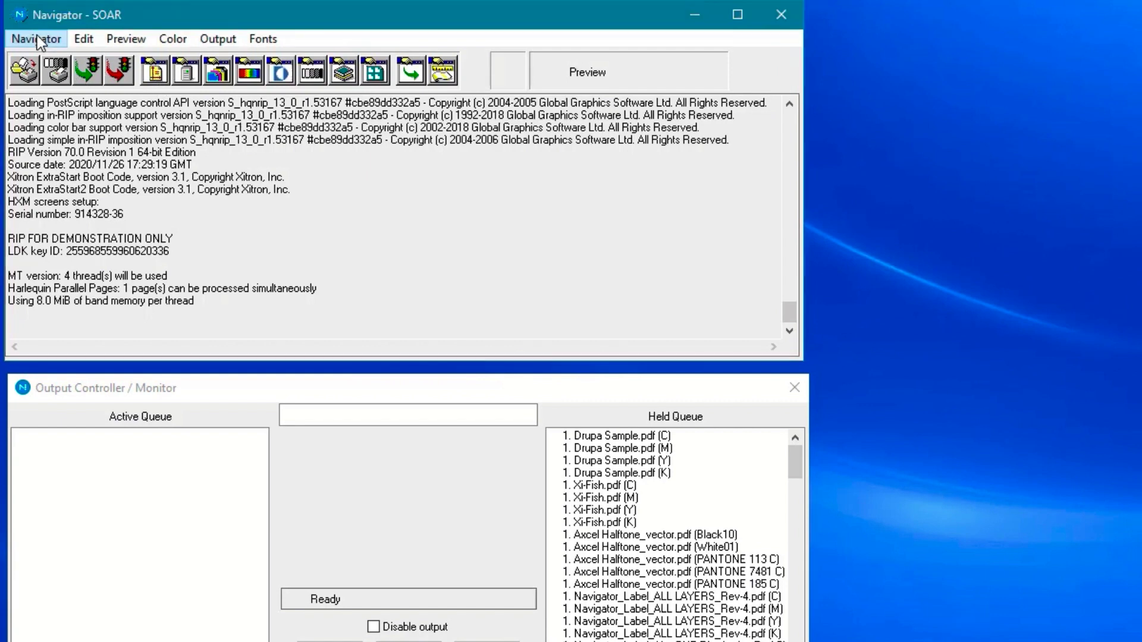
left_click(37, 36)
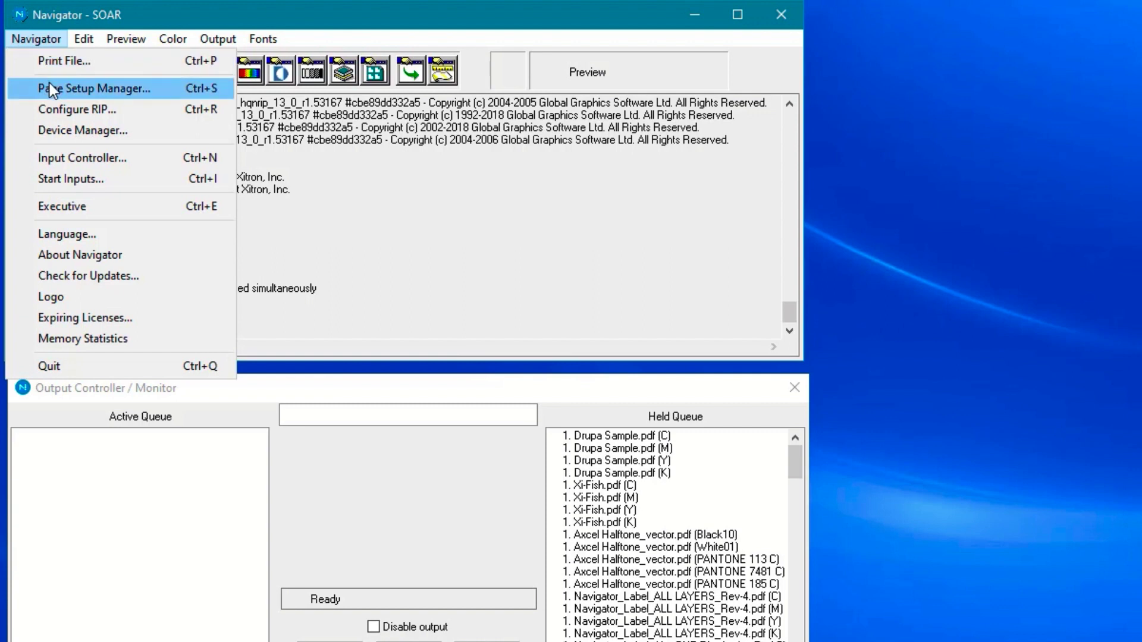
left_click(48, 39)
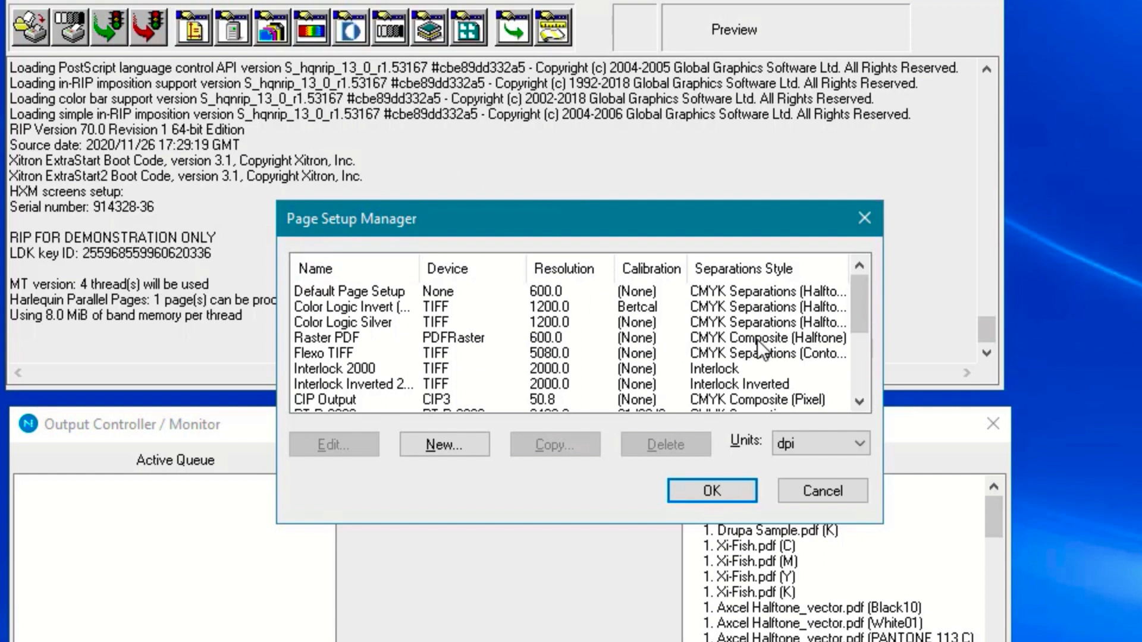
mouse_move(865, 284)
left_mouse_down()
mouse_move(862, 372)
mouse_move(868, 287)
left_mouse_up()
left_click(465, 355)
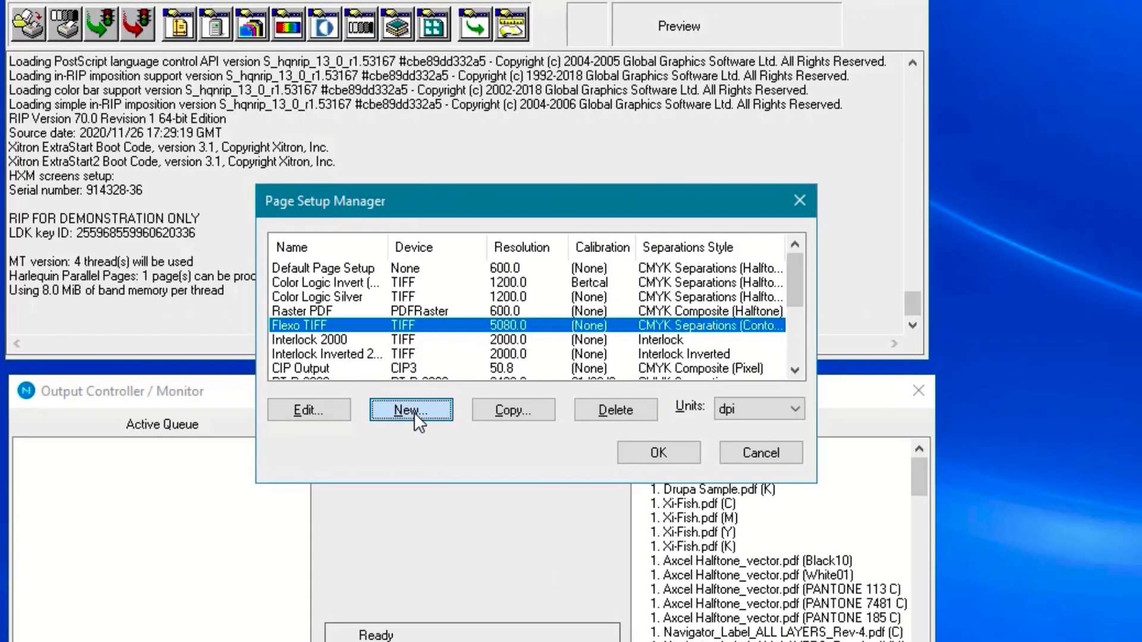
Start a new page setup with TIFF as the output device (5080 dpi, CMYK Separations Contone).
left_click(447, 448)
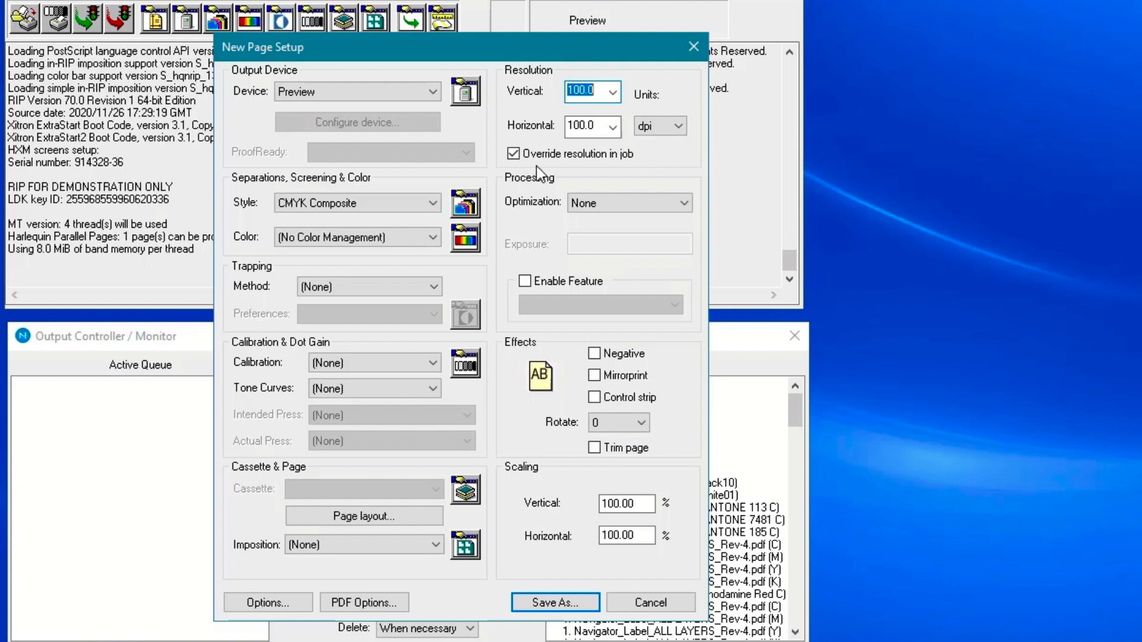
left_click(428, 92)
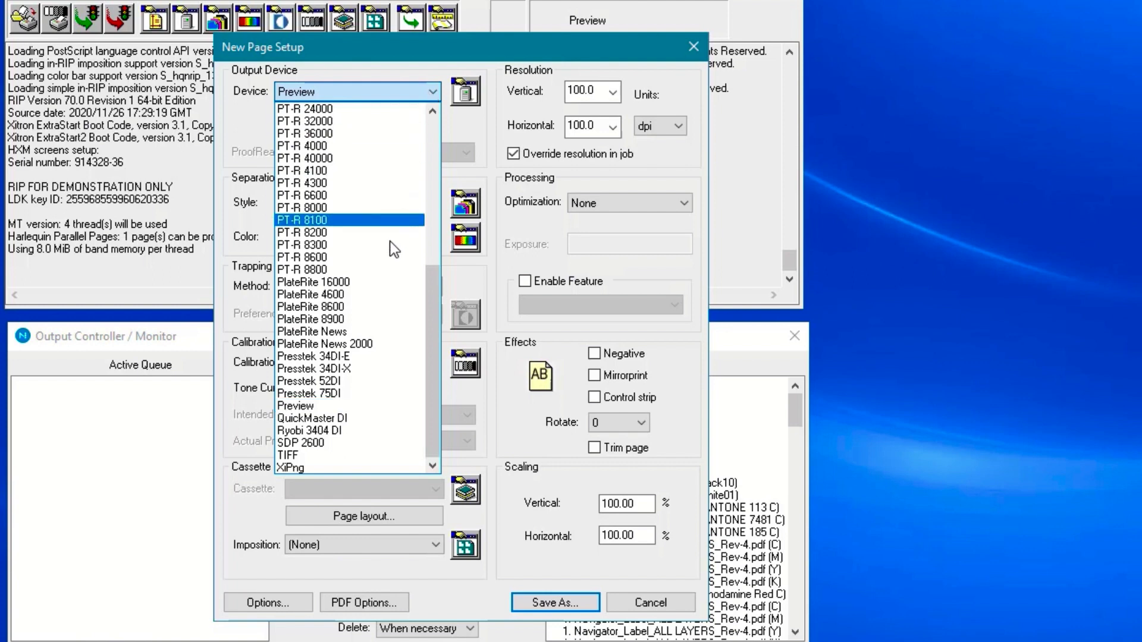
left_click(345, 456)
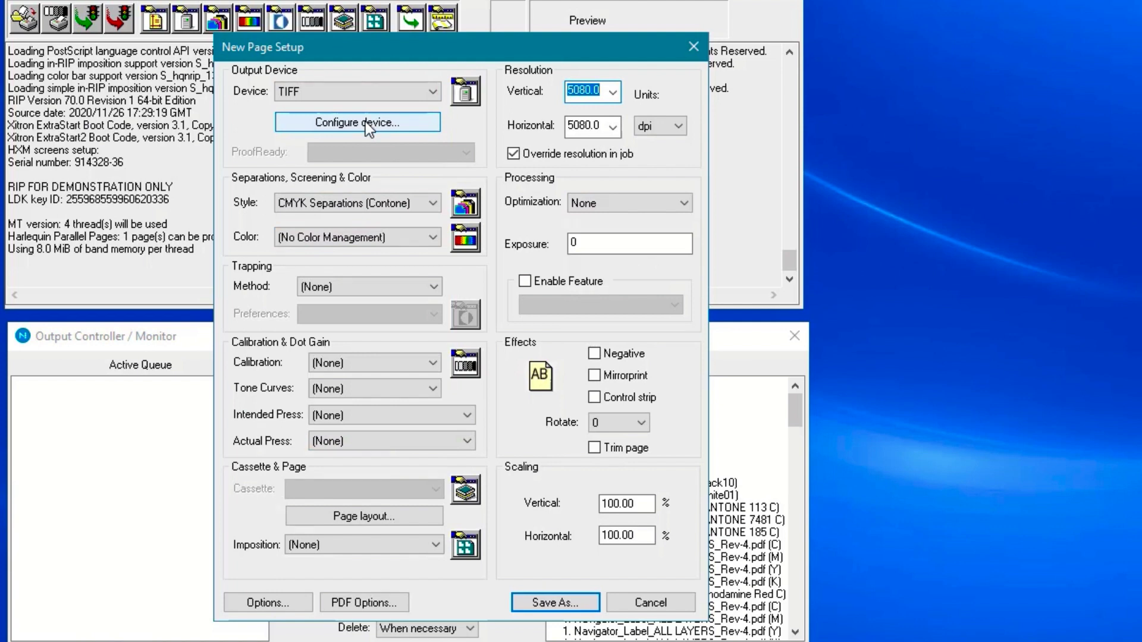
left_click(365, 121)
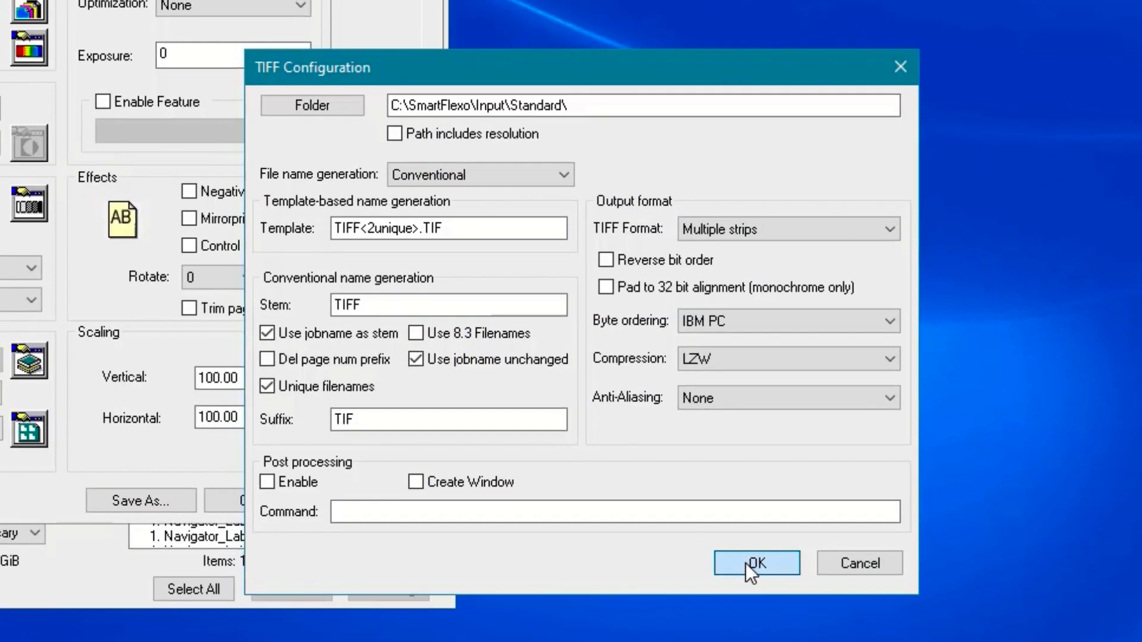
left_click(738, 560)
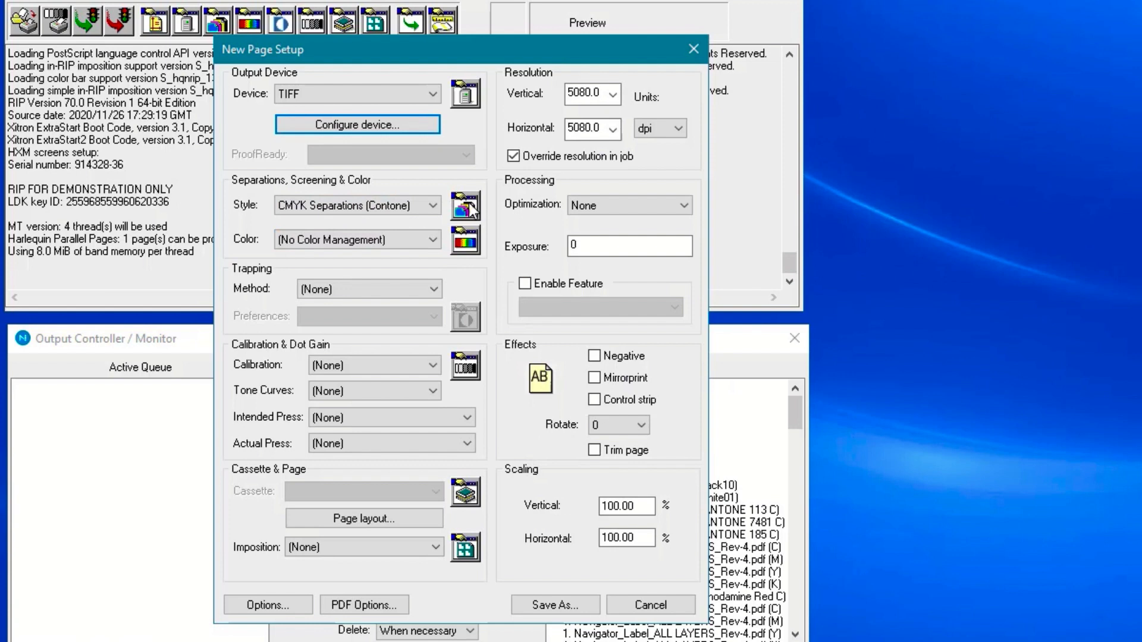
Set the style to CMYK Separations (Halftone) and the resolution to 2400 dpi.
left_click(432, 205)
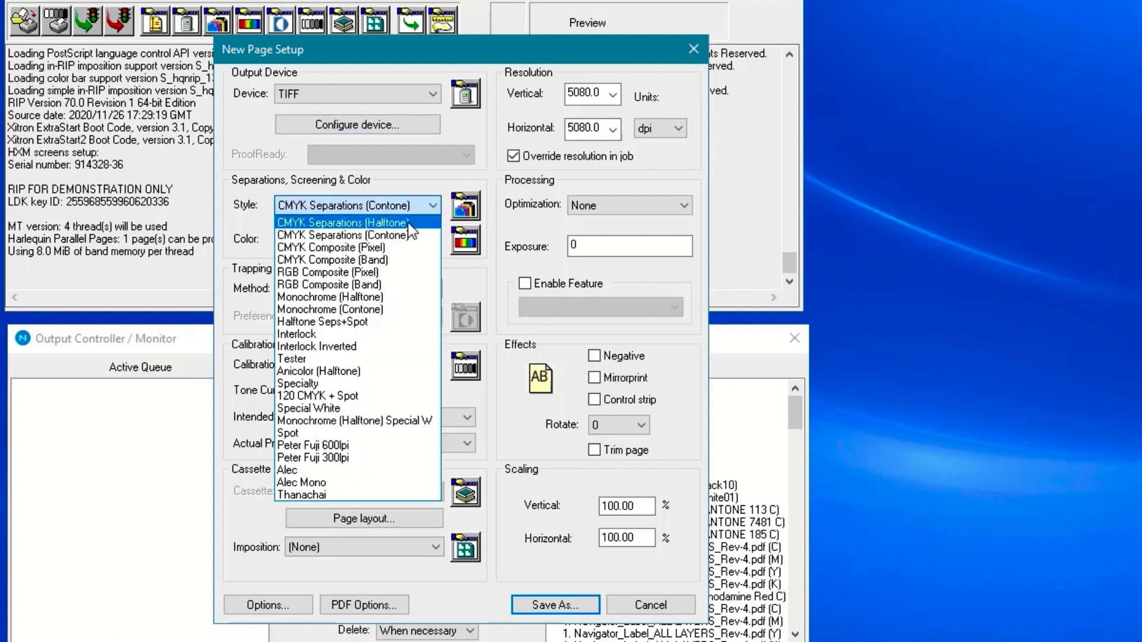
left_click(407, 223)
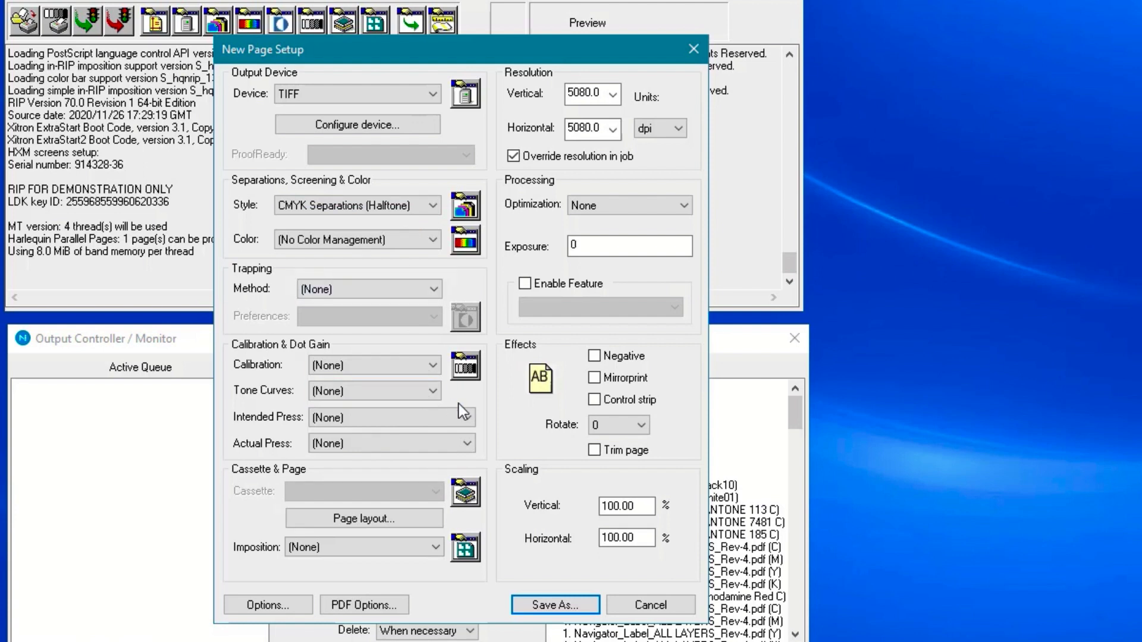
left_click(612, 93)
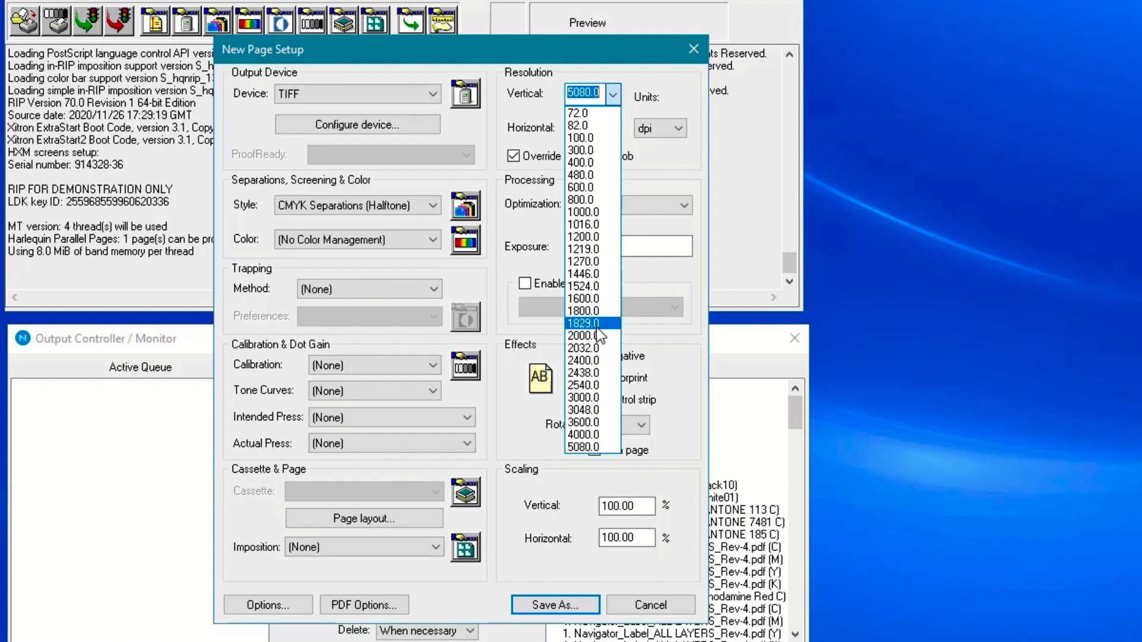
left_click(597, 359)
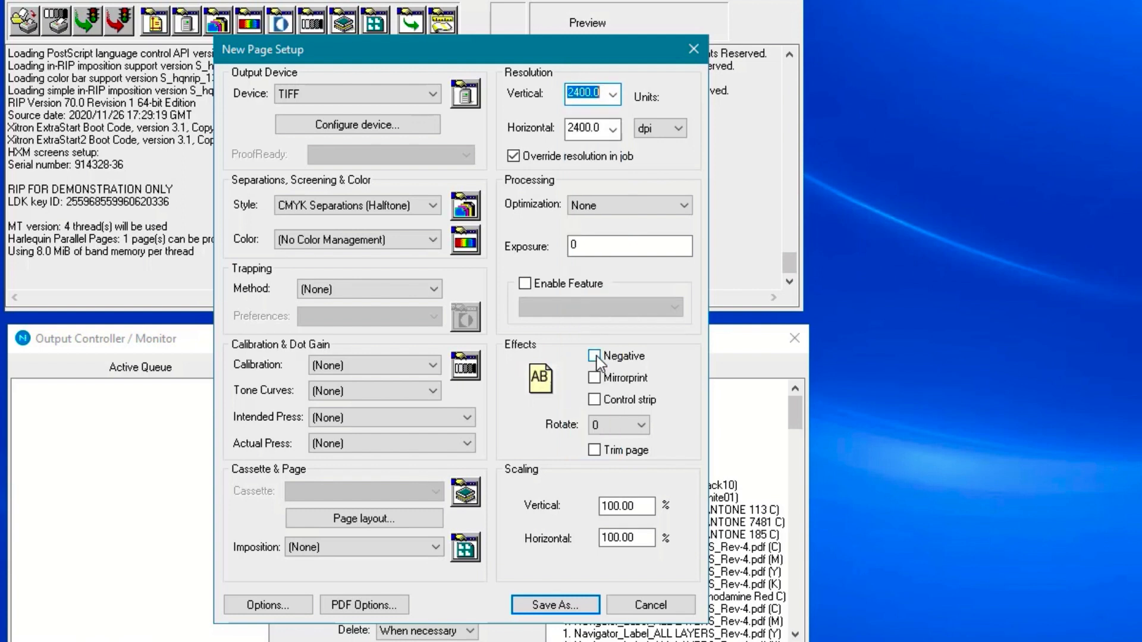
Try negative, mirrored and 90° rotation output, revert them all, then bring up Save As.
left_click(595, 357)
left_click(596, 356)
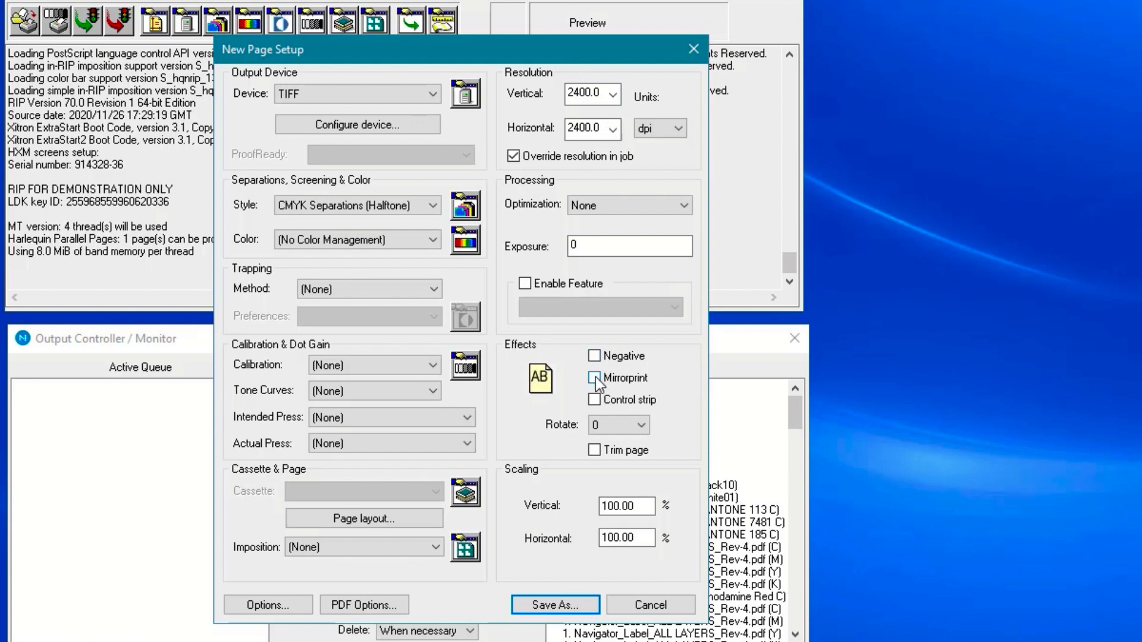
left_click(594, 377)
left_click(595, 377)
left_click(619, 426)
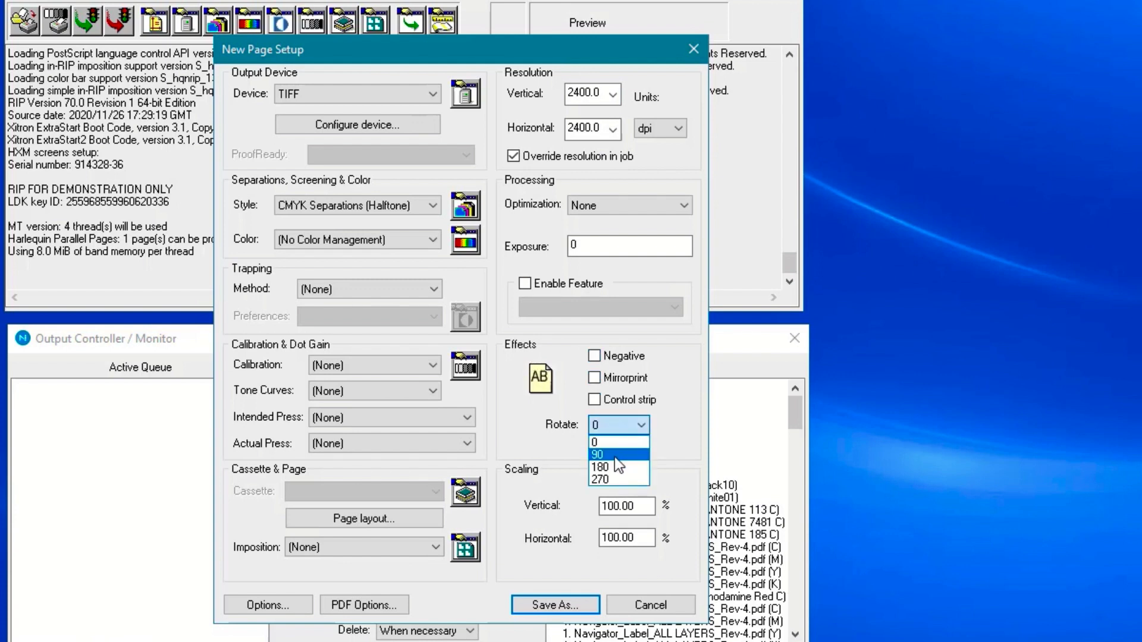
left_click(615, 455)
left_click(634, 425)
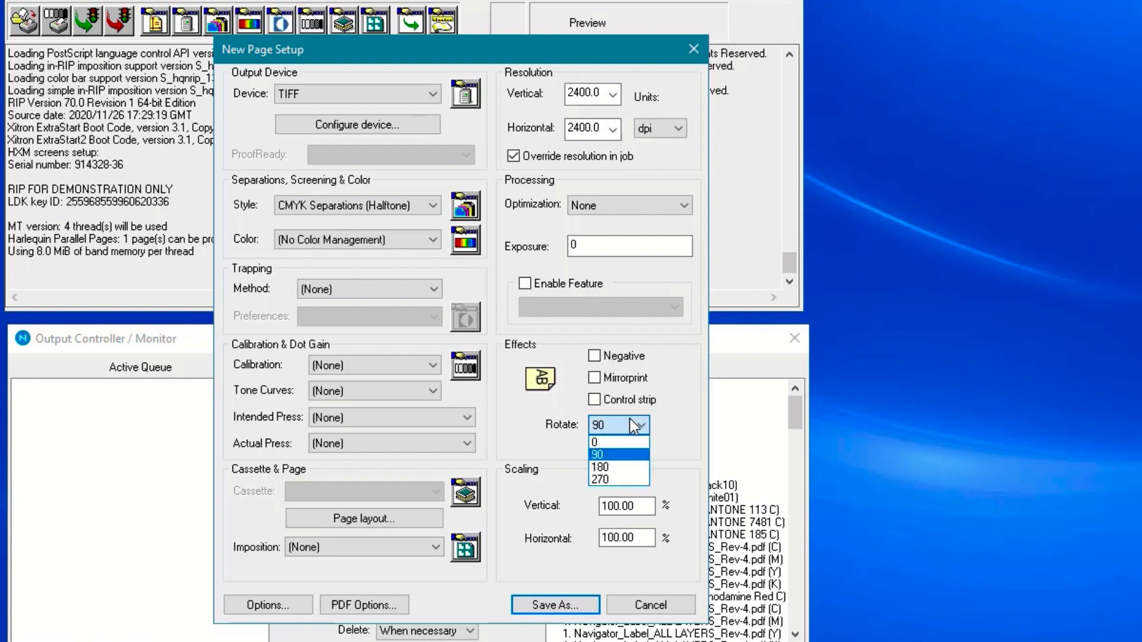
left_click(617, 442)
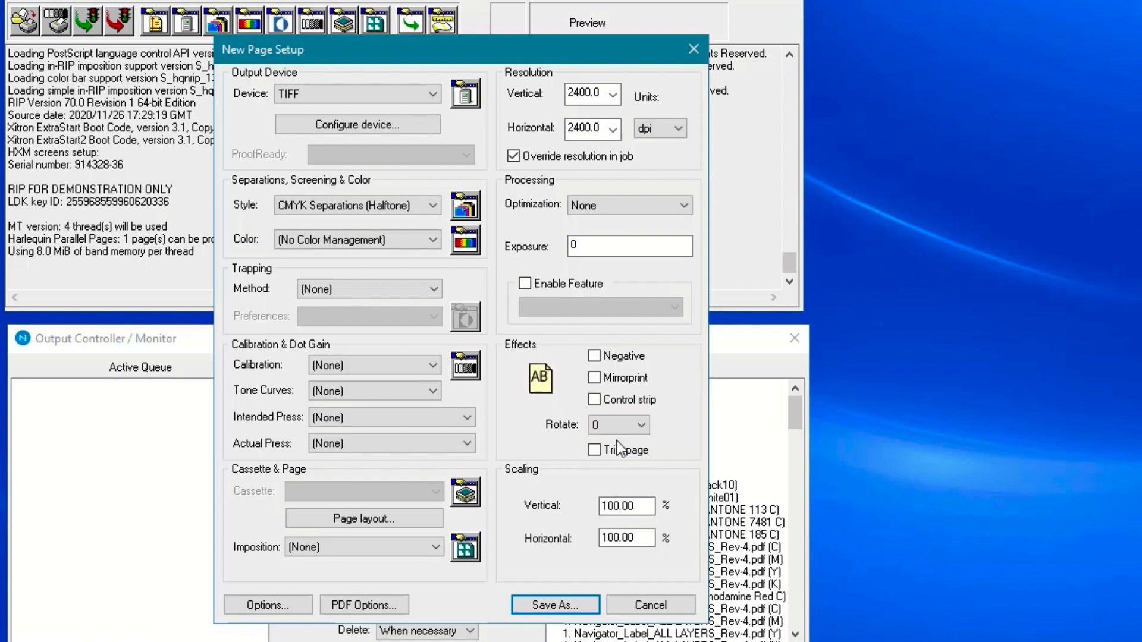
left_click(548, 606)
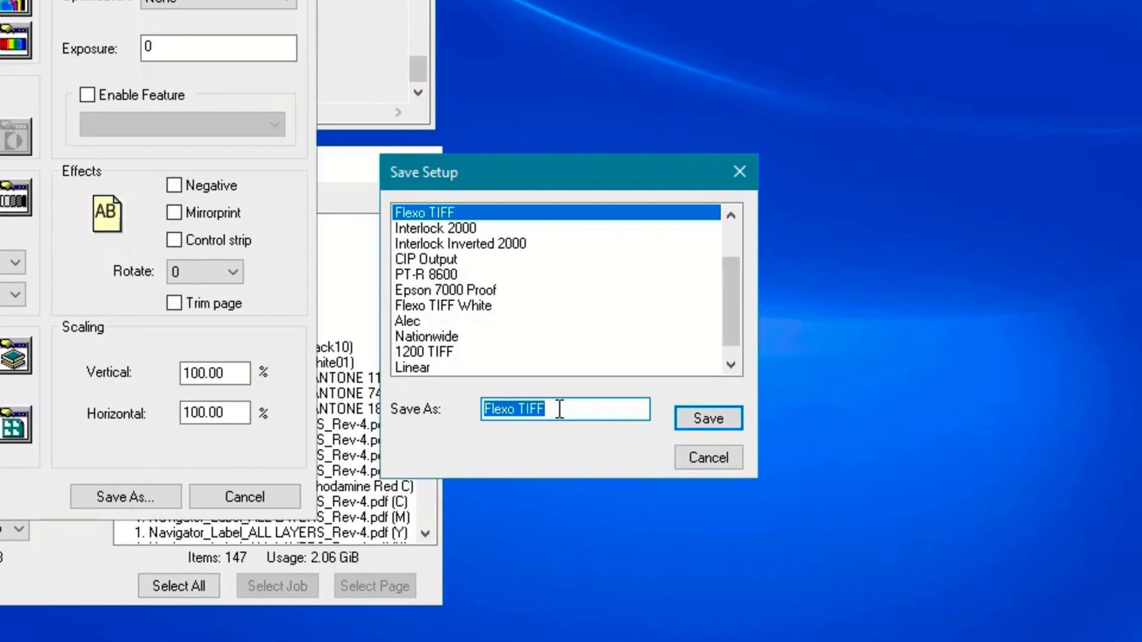
Save the TIFF halftone setup as '2400 dpi Halftone Seps' and close the Page Setup Manager.
type("2400 dpi Halftone Seps")
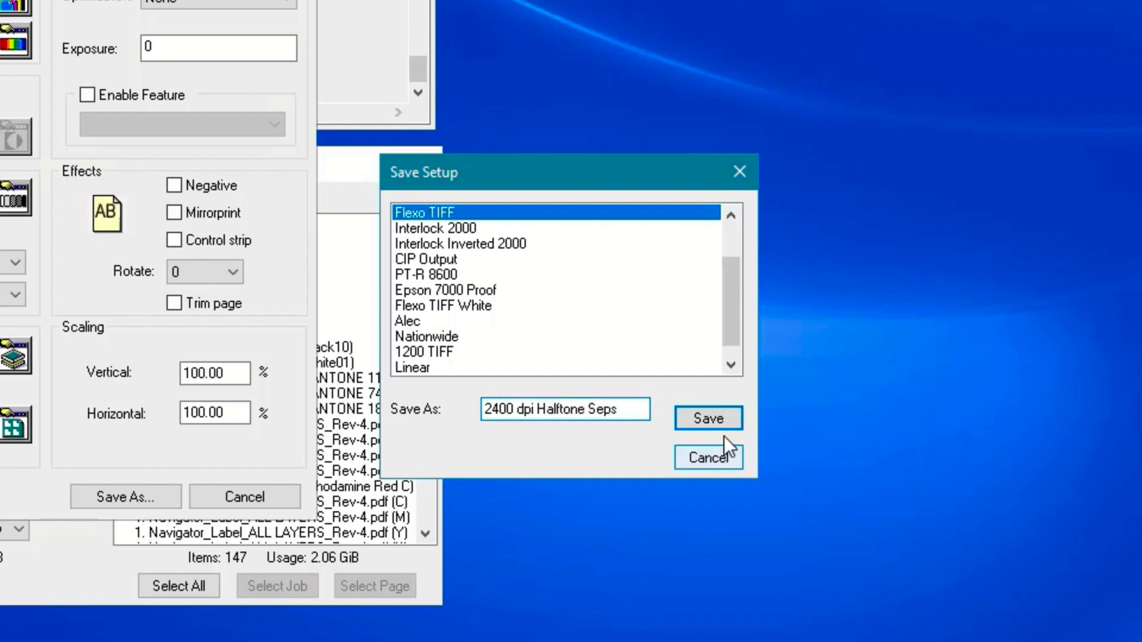
left_click(726, 415)
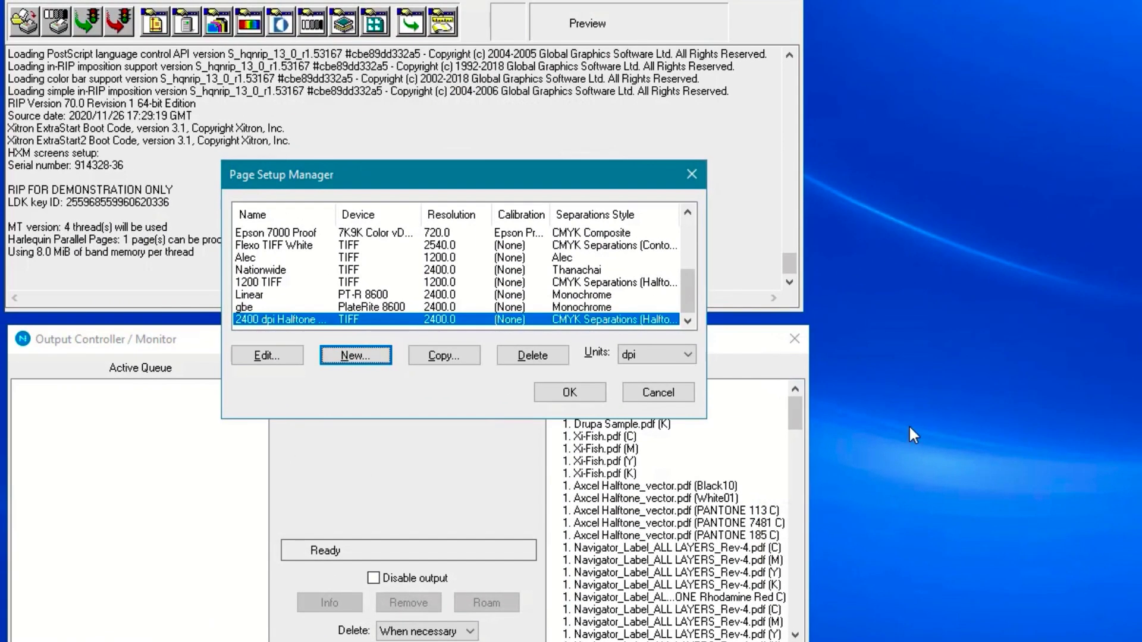
left_click(583, 395)
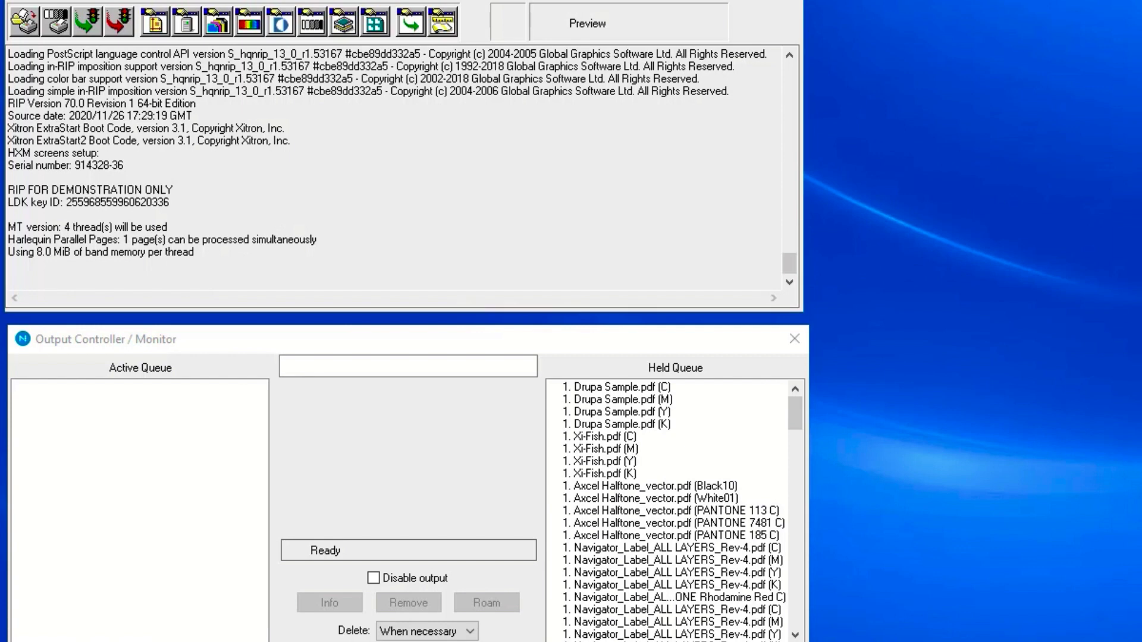
Reopen the Page Setup Manager and review the '2400 dpi Halftone Seps' settings without changes.
left_click(156, 24)
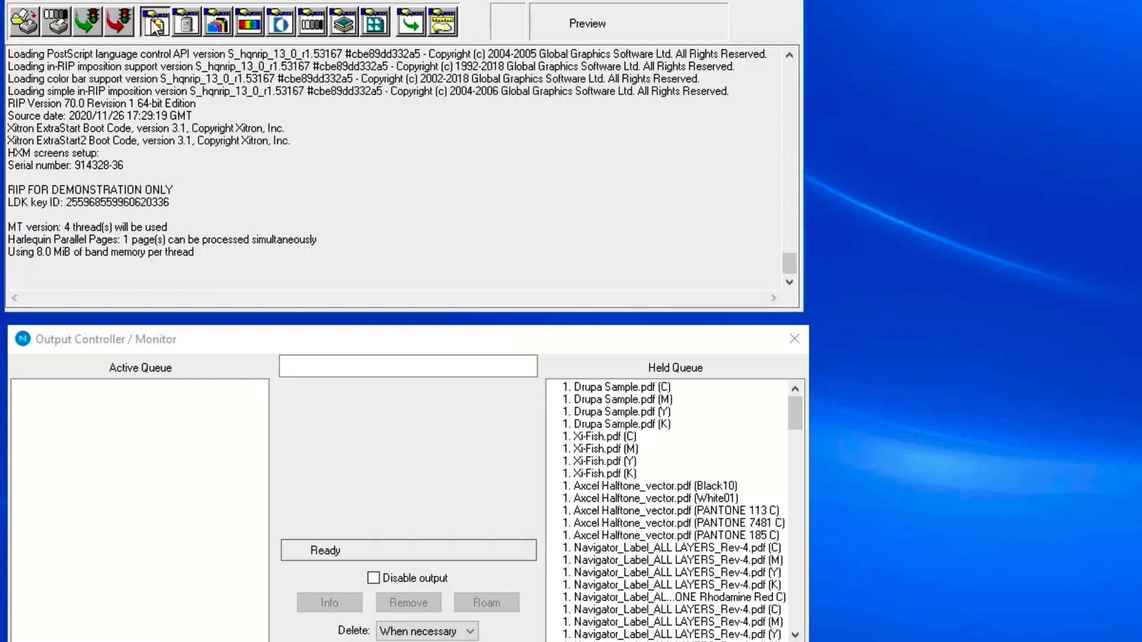
left_click_drag(688, 241, 690, 316)
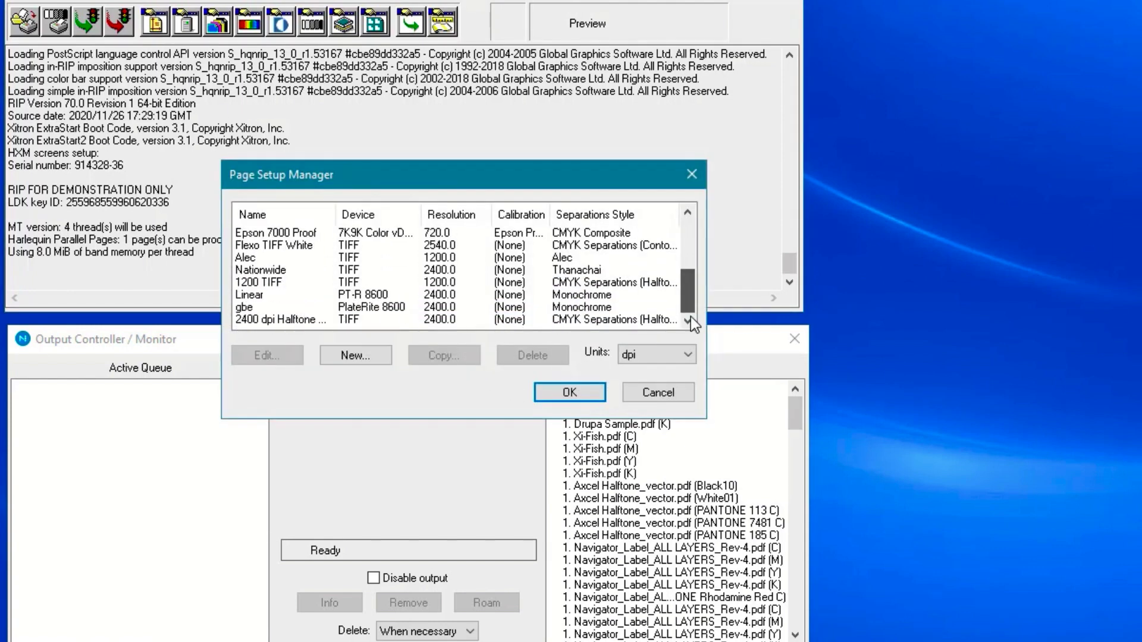
left_click(292, 319)
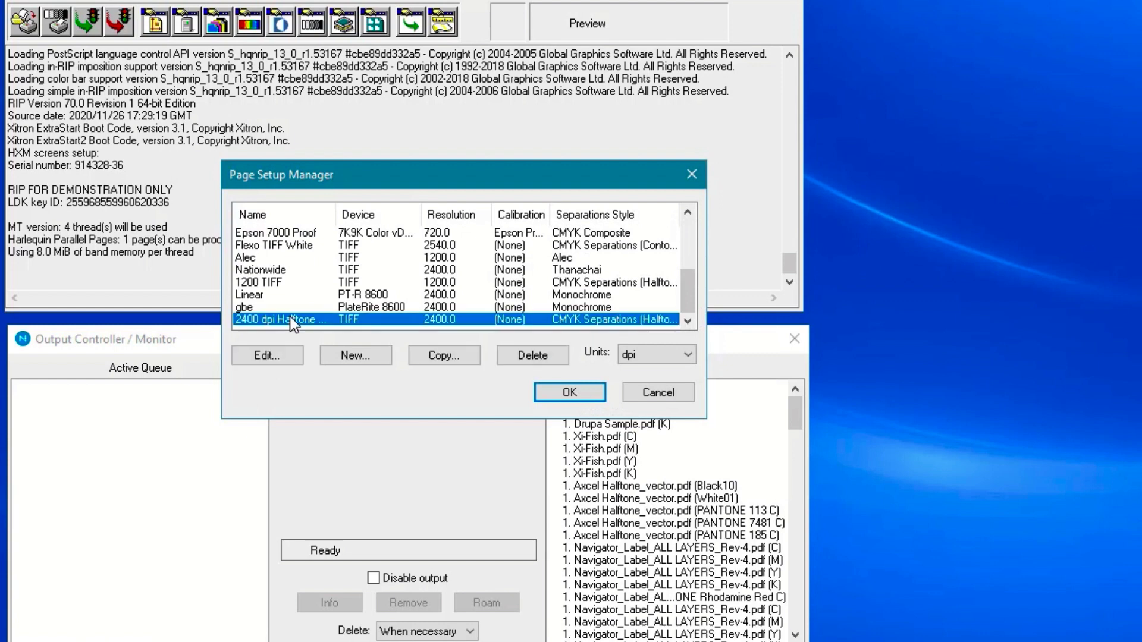
left_click(280, 354)
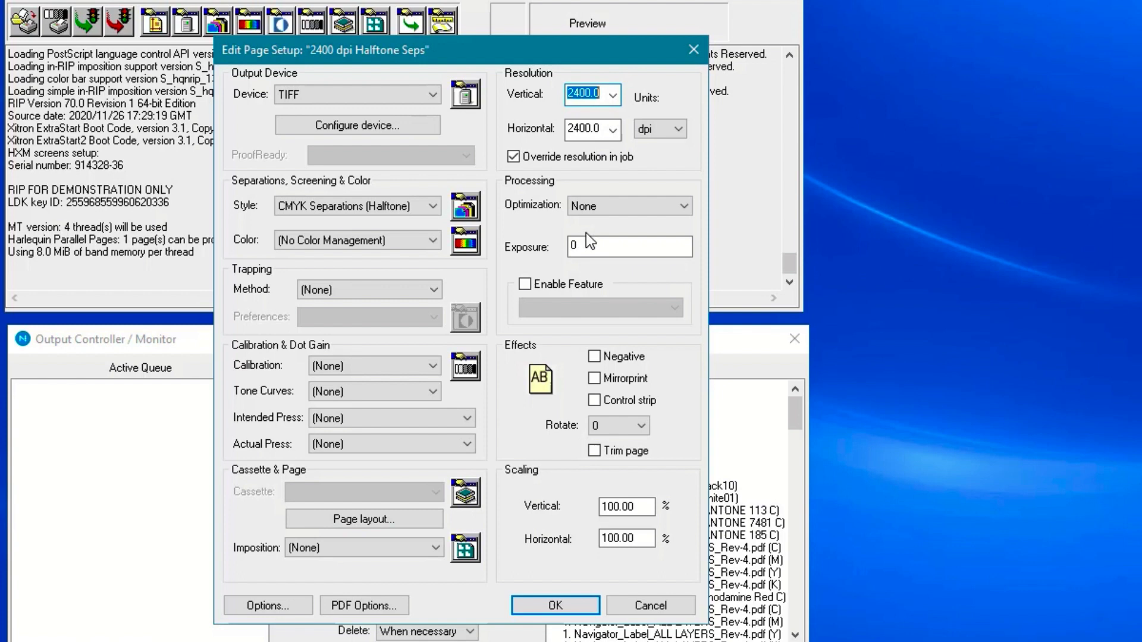
left_click(582, 606)
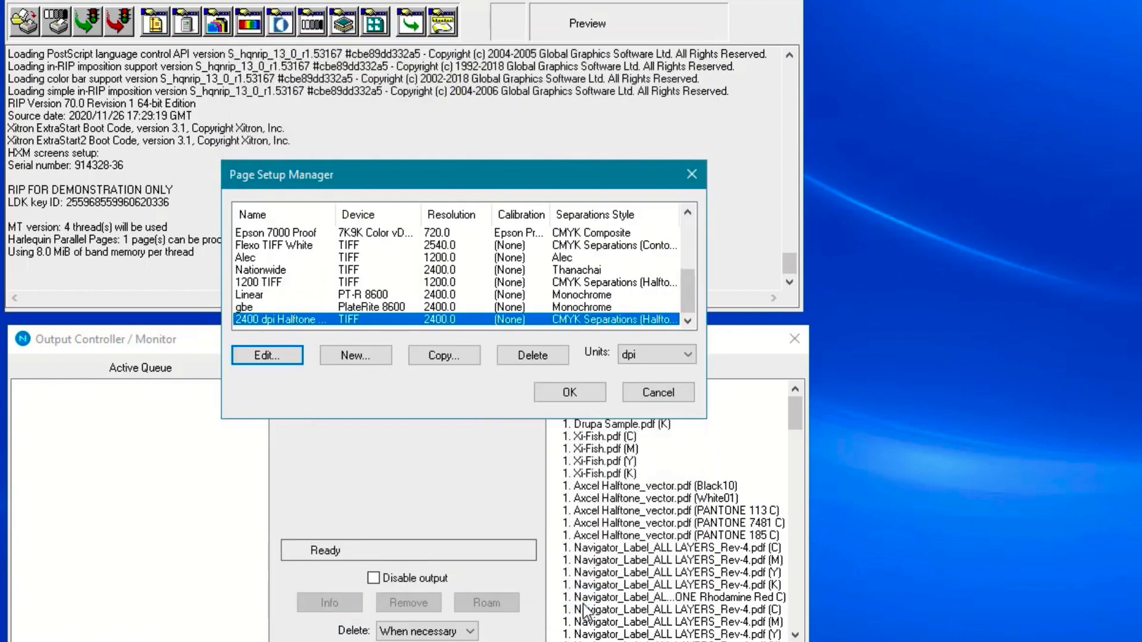
Copy the 2400 dpi setup and change its resolution to 2540 dpi.
left_click(455, 354)
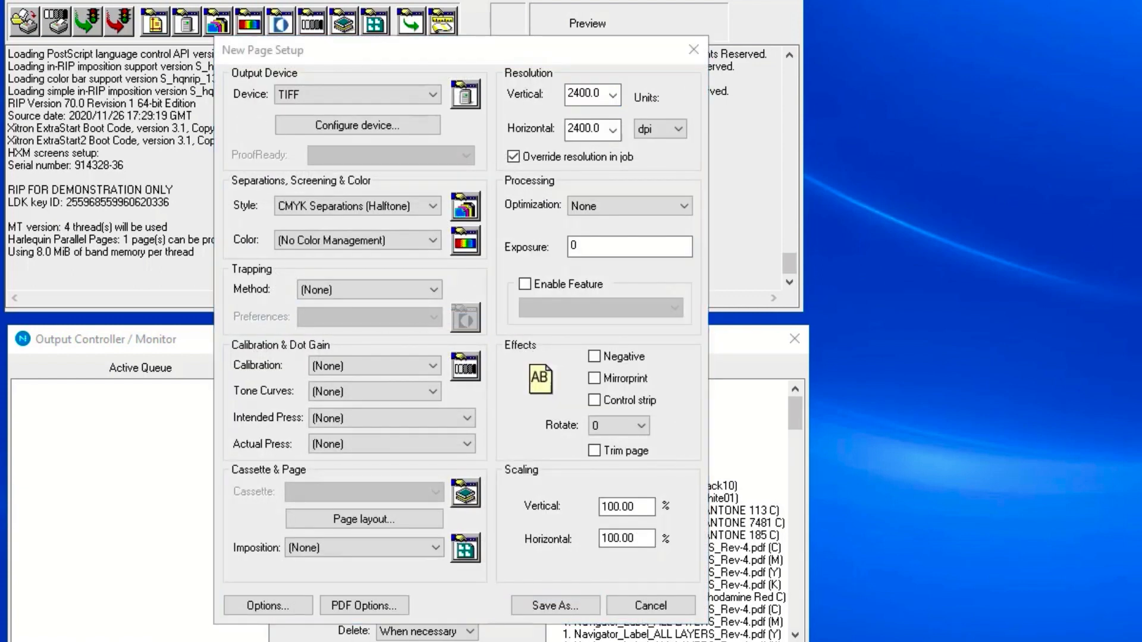
left_click(613, 94)
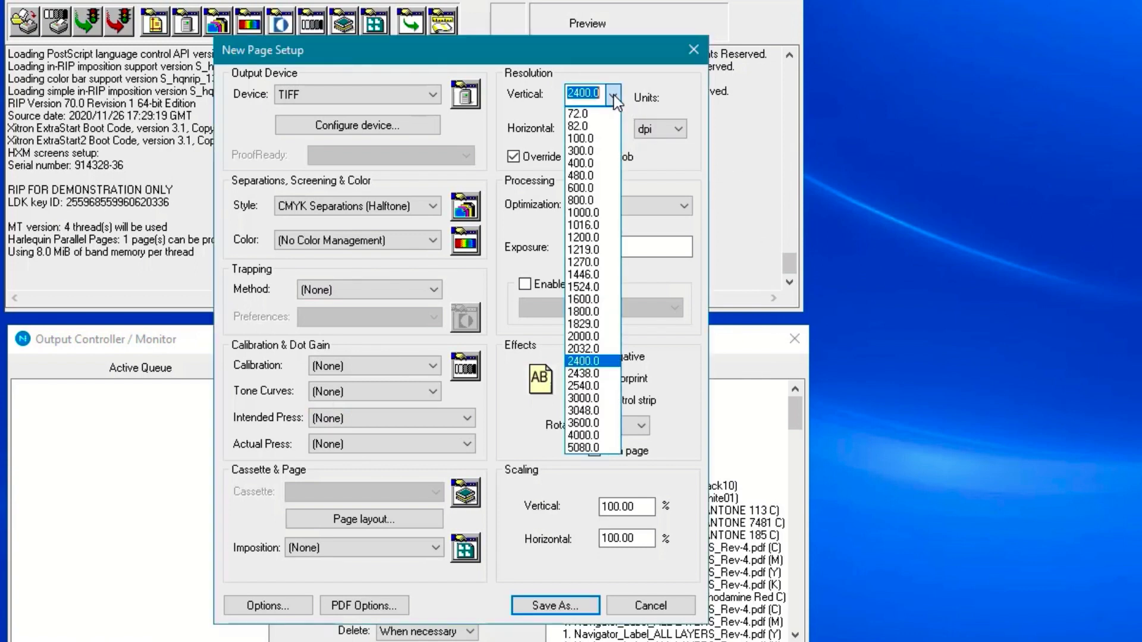
left_click(603, 384)
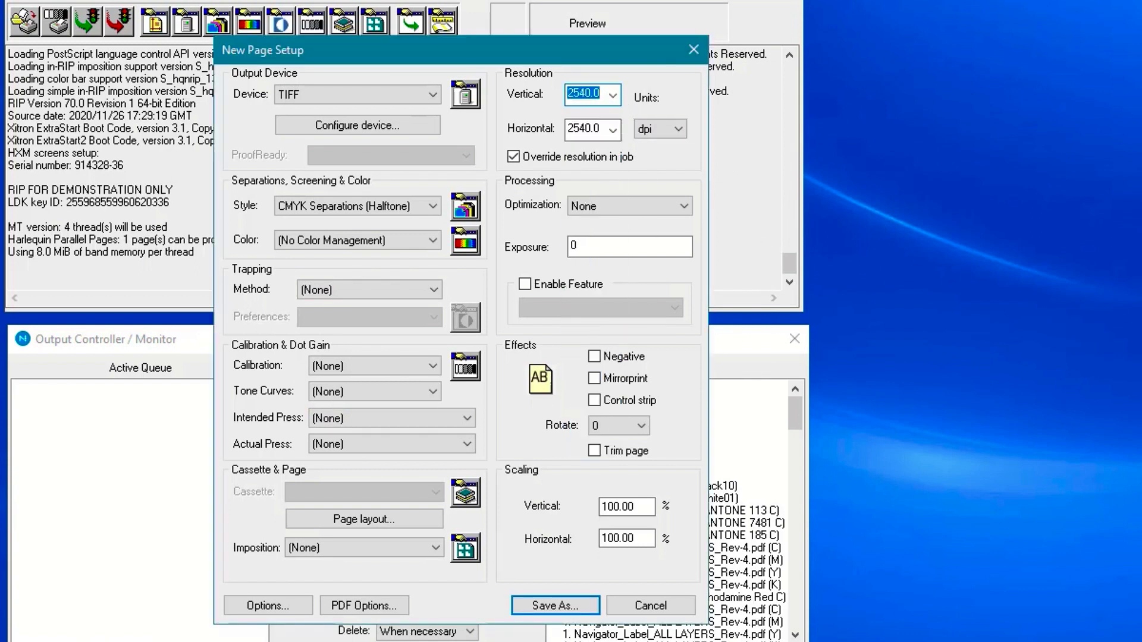
Save the copy under the name '2540 dpi Halftone Seps'.
left_click(553, 607)
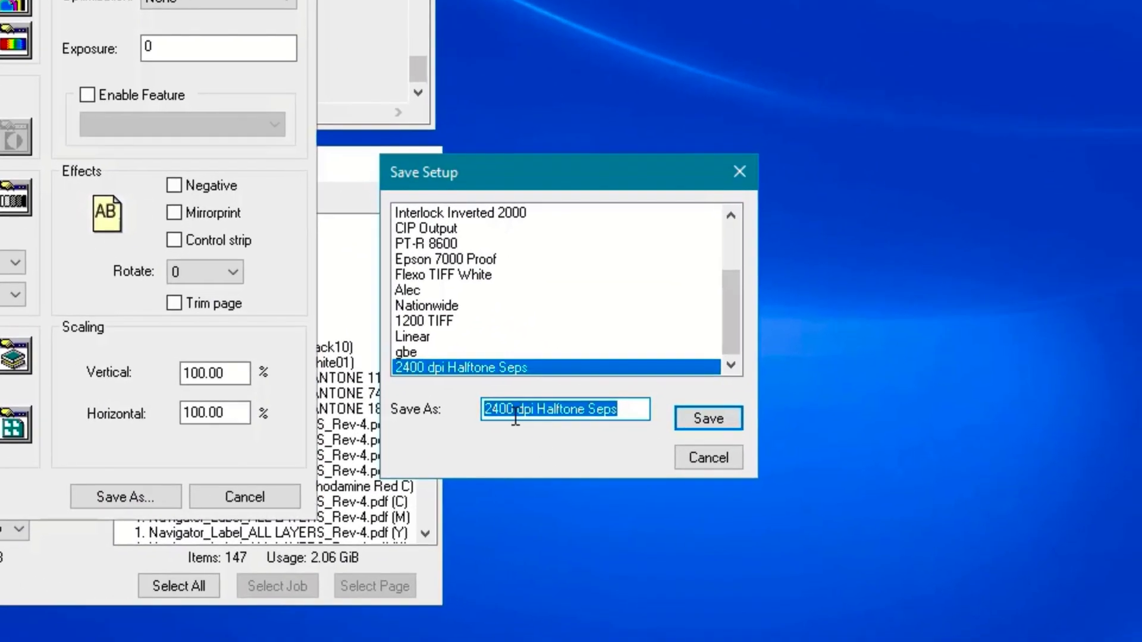
left_click(865, 533)
key("BackSpace")
key("BackSpace")
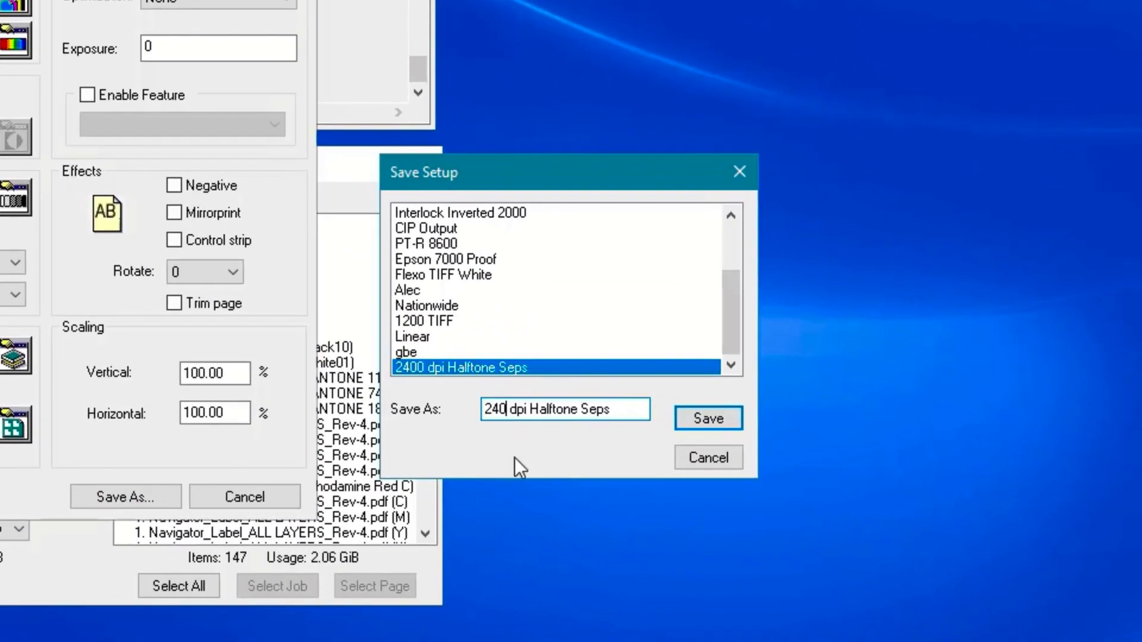
key("BackSpace")
type("540")
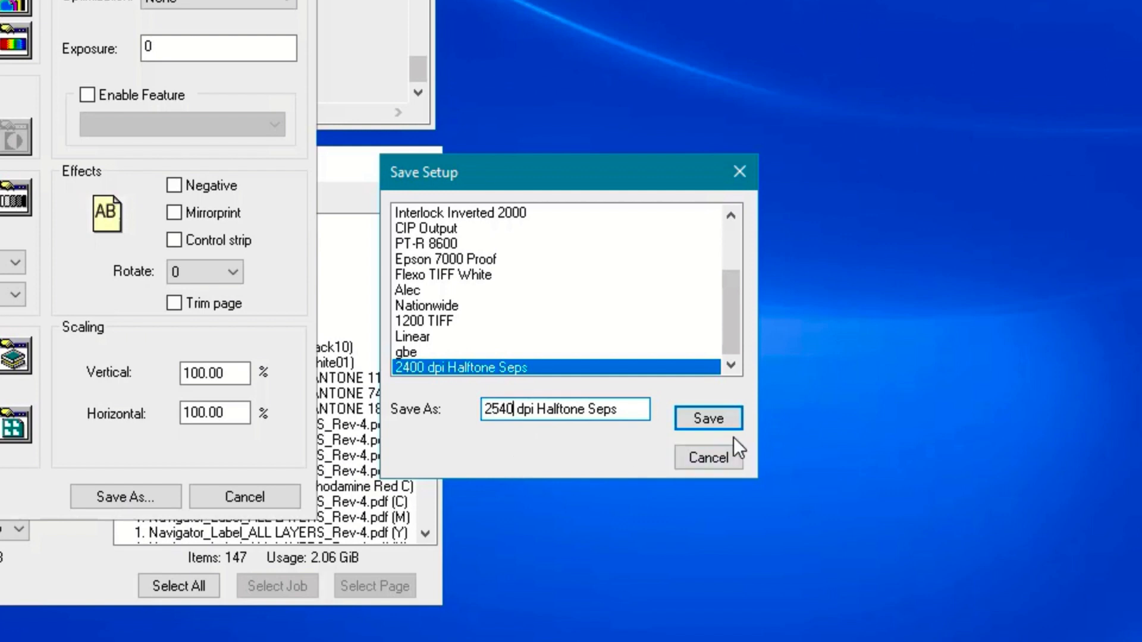
left_click(714, 418)
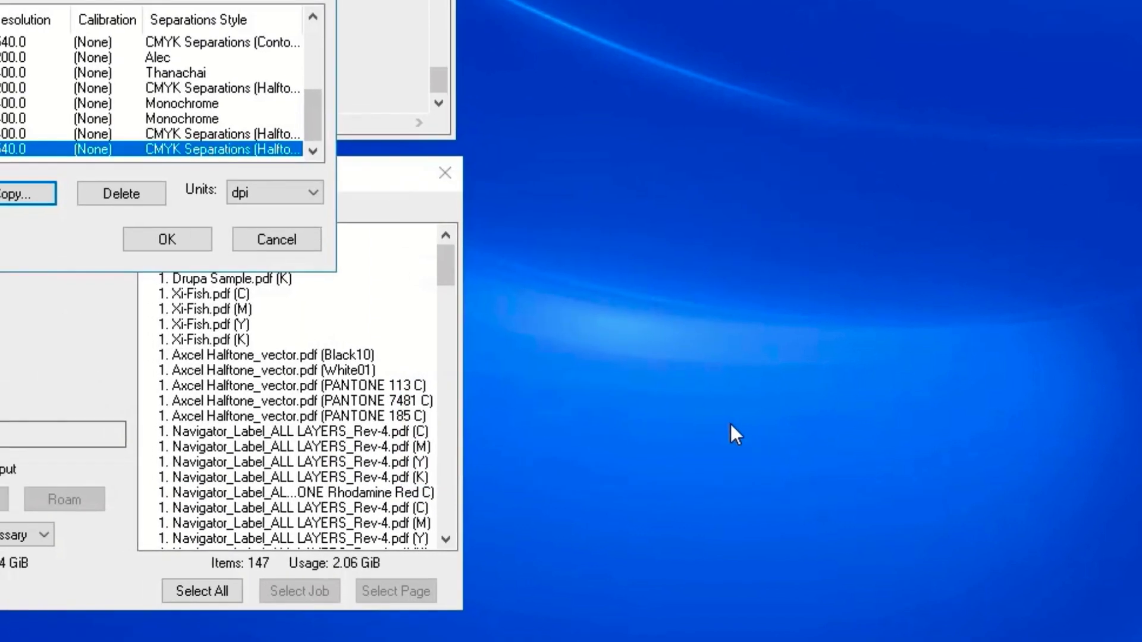